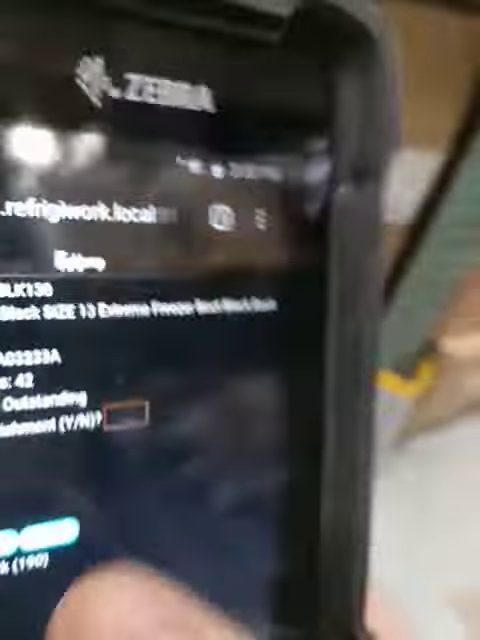
Step: Confirm the Outstanding Replenishment prompt to reach the To Bin screen for 190CRBLK130 at A05082A
key("Return")
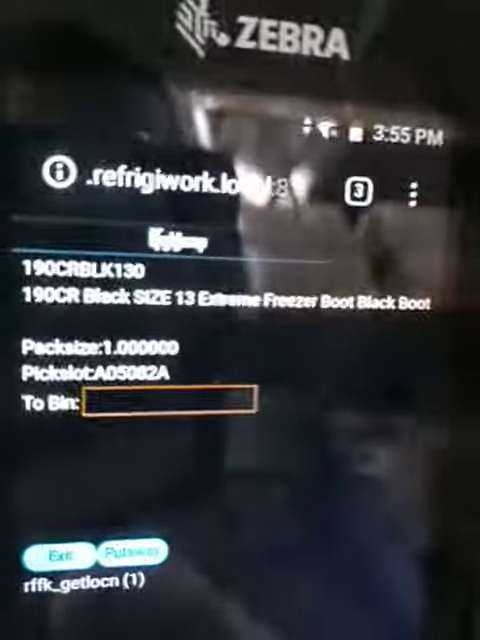